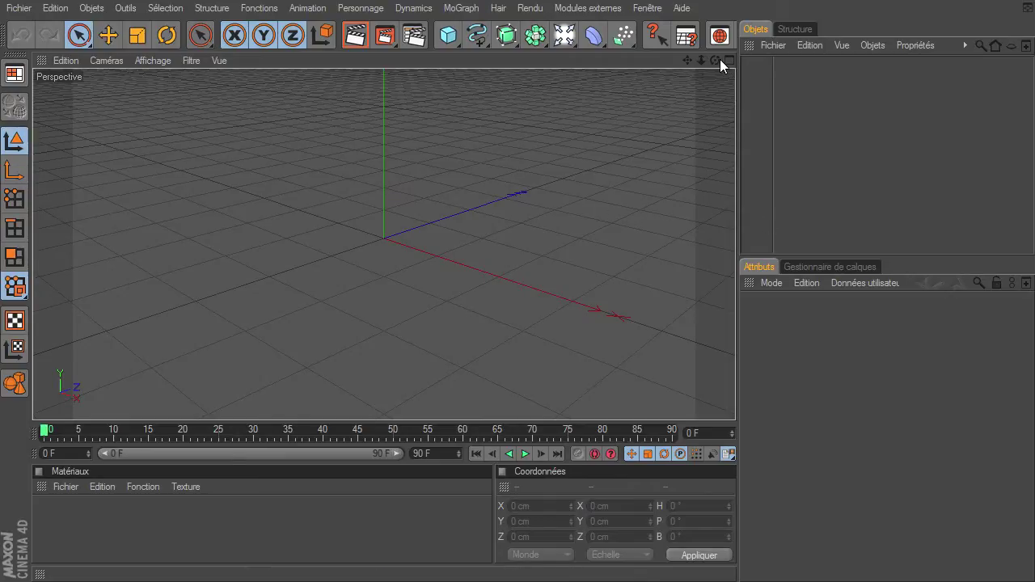
Orbit to a lower angle and add a default Cube to the empty scene
left_click_drag(720, 59, 696, 55)
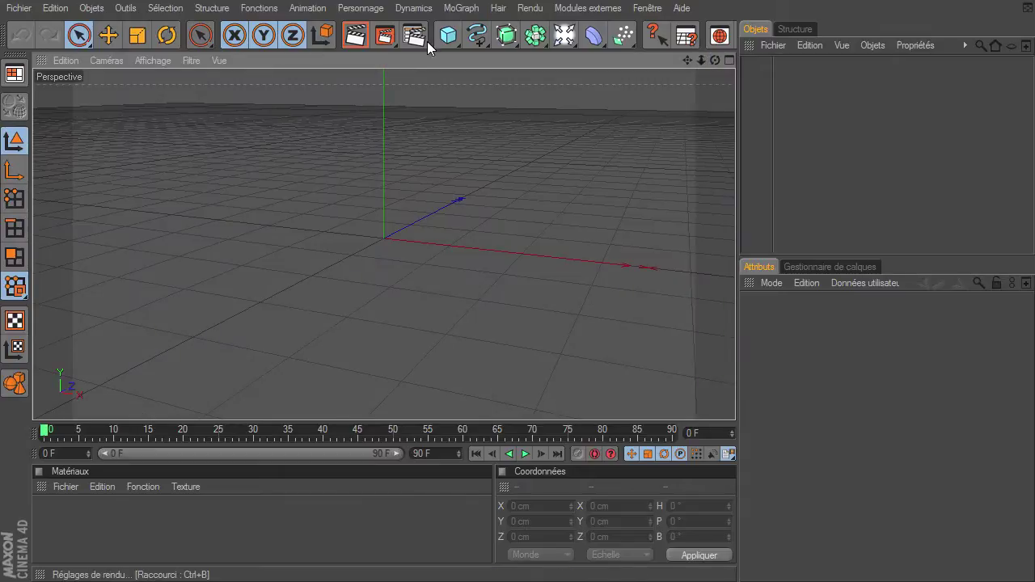
left_click_drag(448, 35, 521, 58)
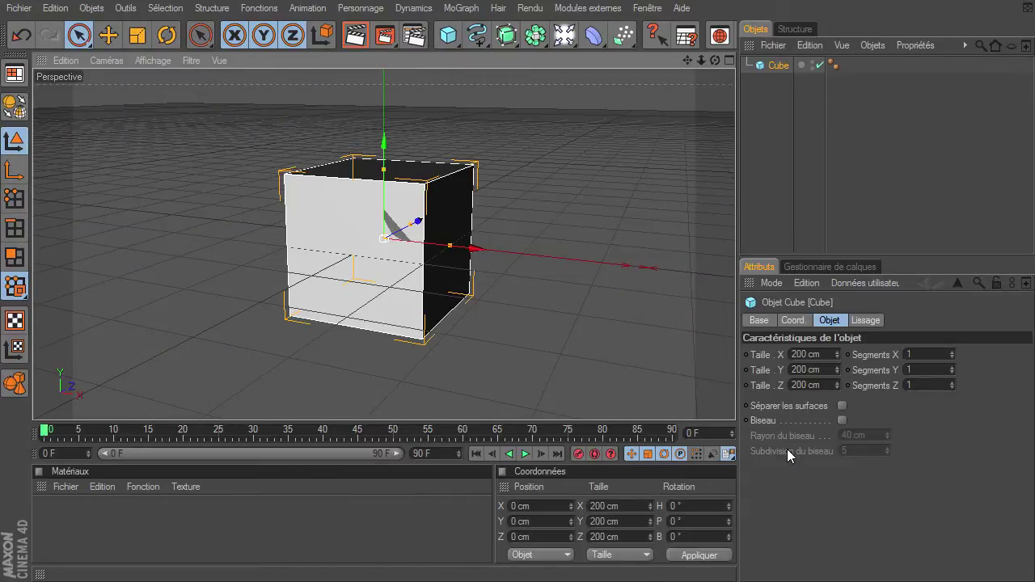
Give the cube 3 segments on X, Y and Z and stretch it to 1012.181 cm along X
left_click(952, 351)
left_click(951, 351)
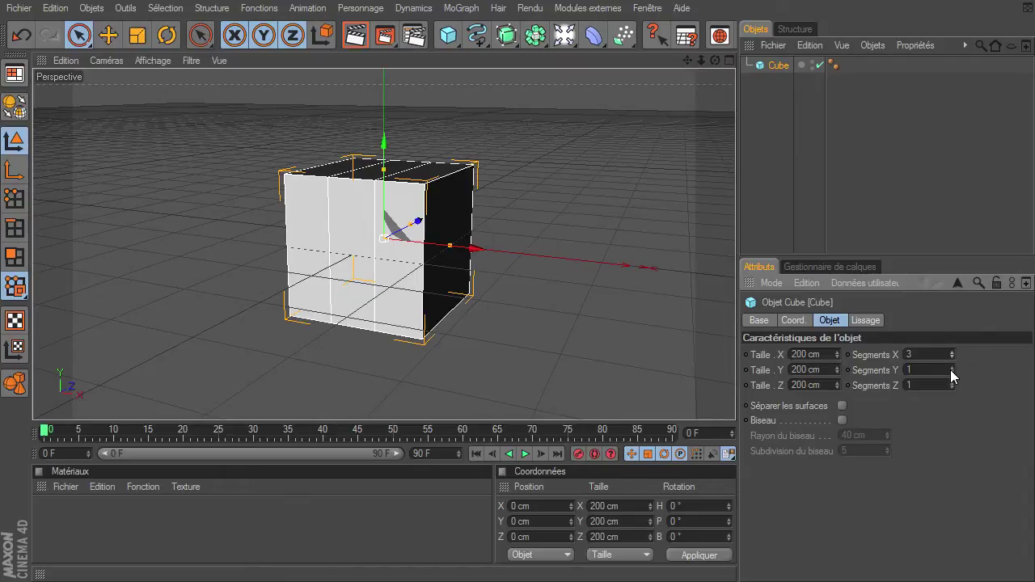
left_click(952, 366)
left_click(953, 366)
left_click(951, 382)
left_click(951, 382)
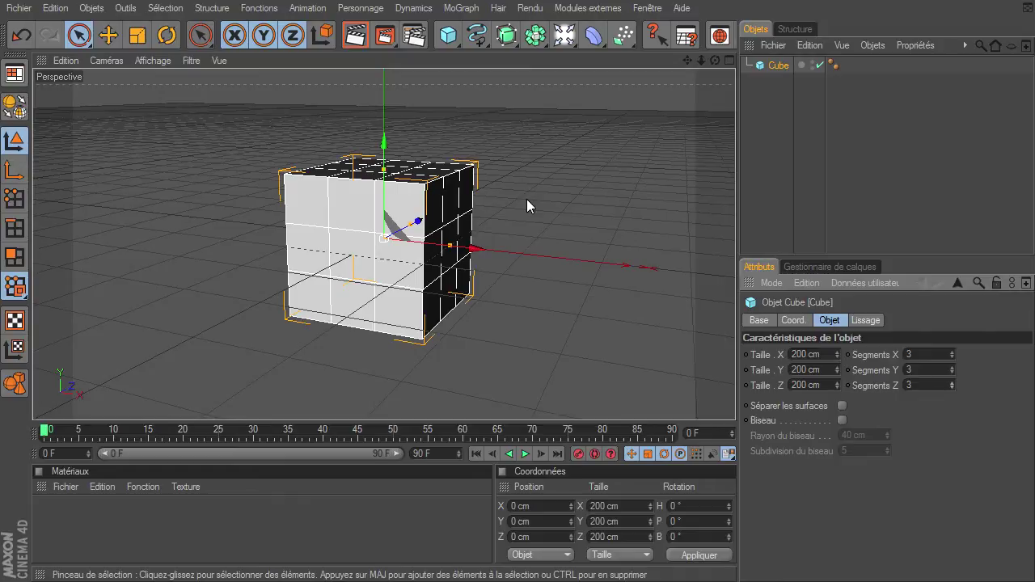
left_click_drag(450, 245, 735, 400)
mouse_move(715, 60)
left_mouse_down()
mouse_move(735, 400)
mouse_move(508, 171)
left_mouse_up()
Make the cube editable and select the top polygons at both ends in Polygon mode
left_click(14, 105)
left_click_drag(701, 60, 735, 401)
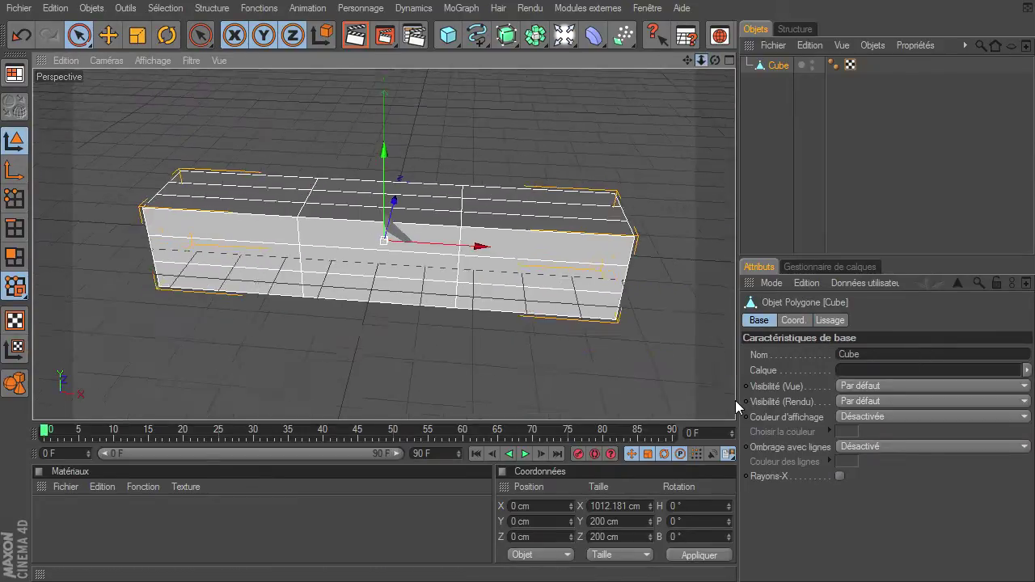
left_click(15, 258)
left_click(241, 191)
left_click(242, 185)
left_click(488, 197, "shift")
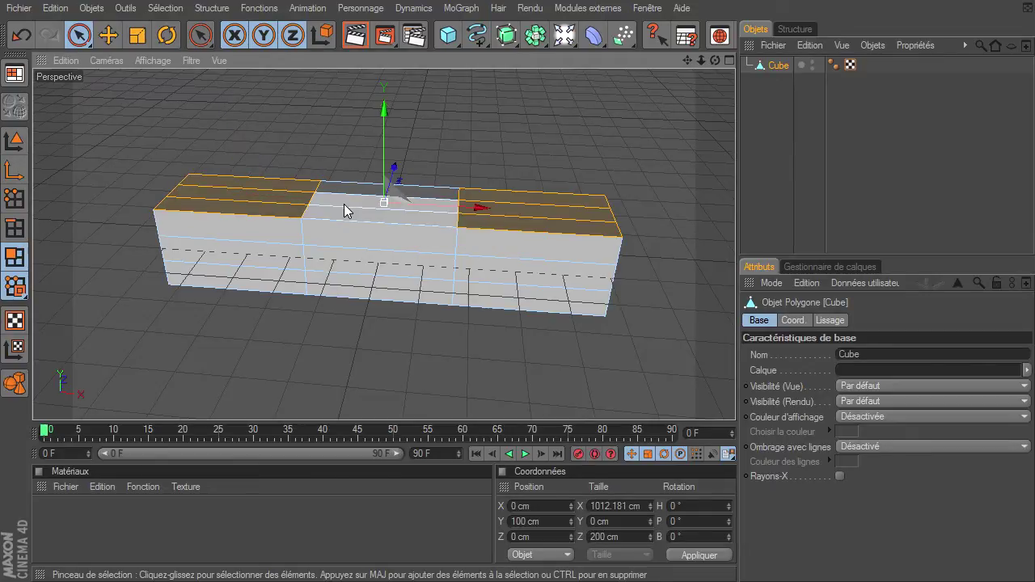
Extrude both end top faces upward into tall towers, then clear the selection
key("d")
left_click_drag(325, 341, 795, 81)
left_click_drag(700, 62, 735, 400)
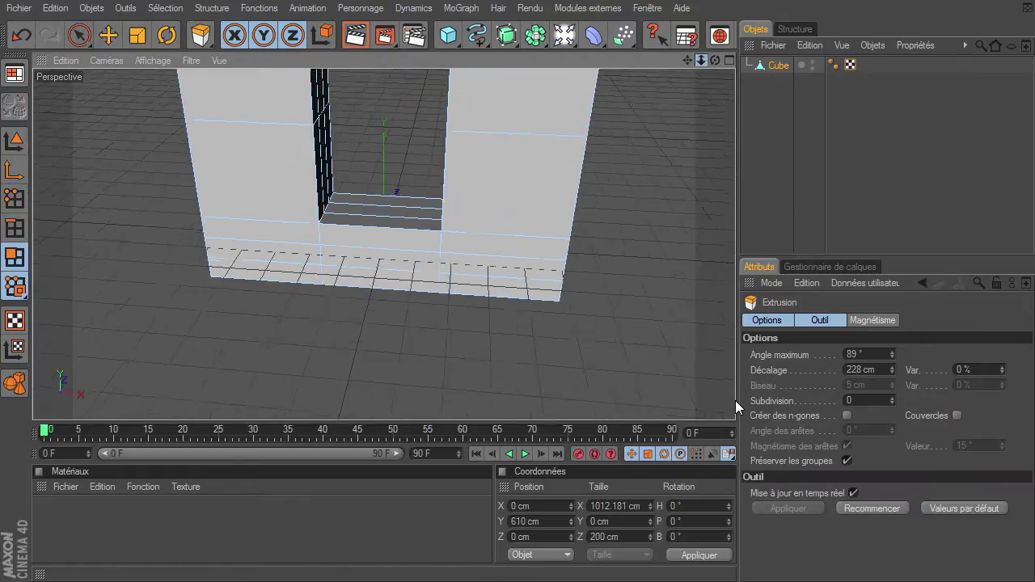
left_click_drag(643, 175, 581, 157)
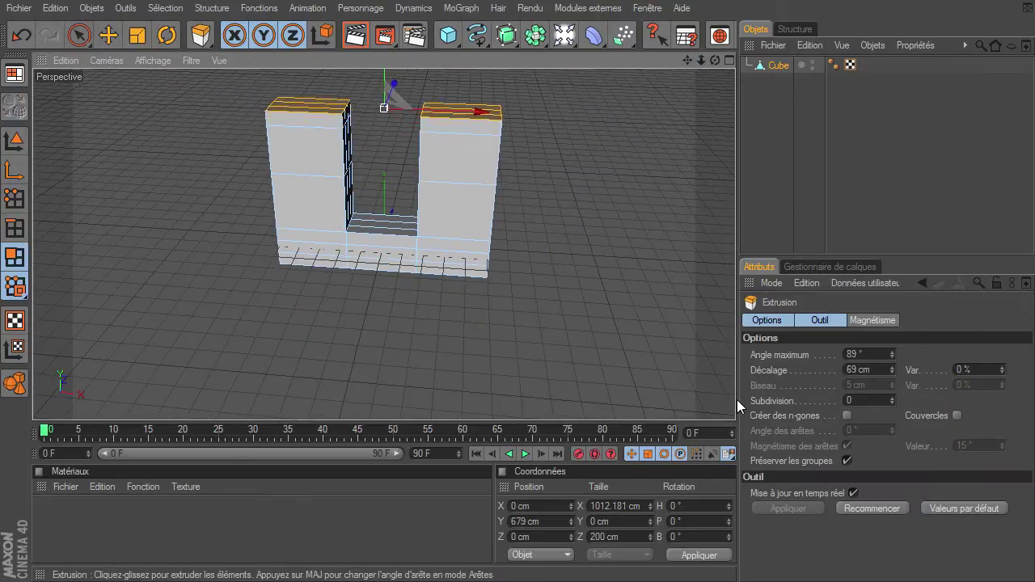
left_click(79, 35)
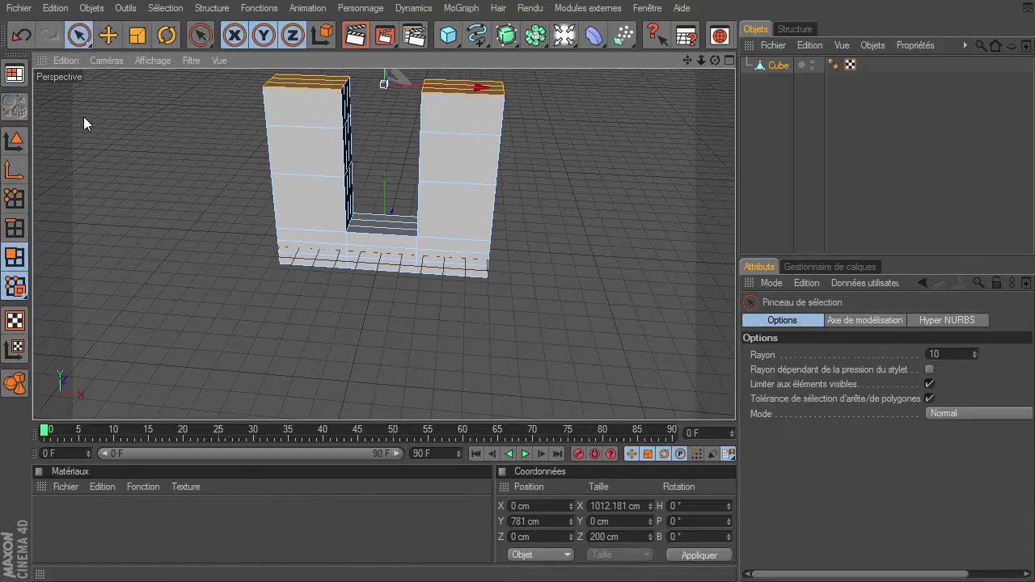
left_click(84, 116)
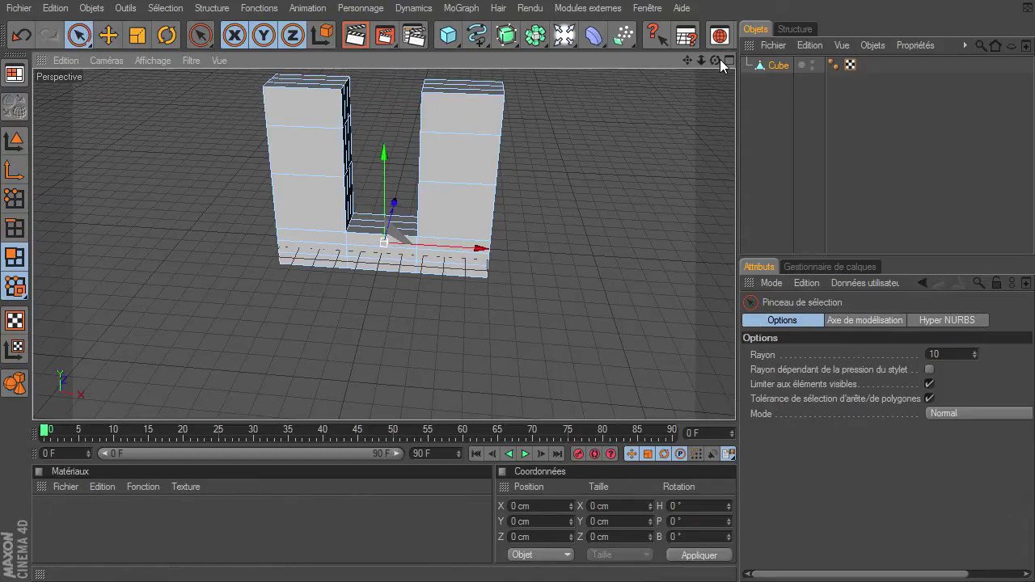
Scale the whole U-shaped model along Z to 755.7 cm deep, then reselect the Cube
key("t")
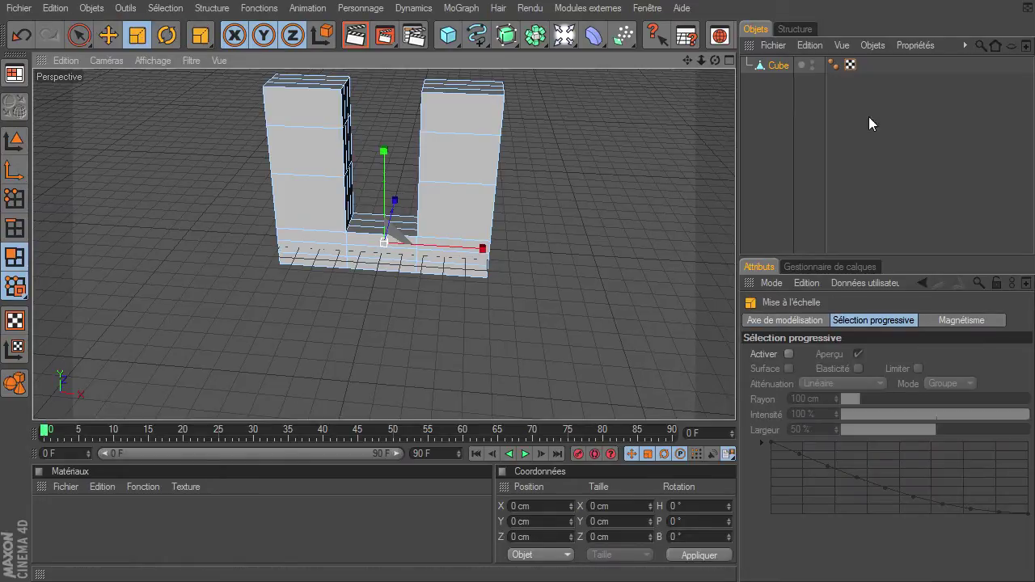
left_click(15, 141)
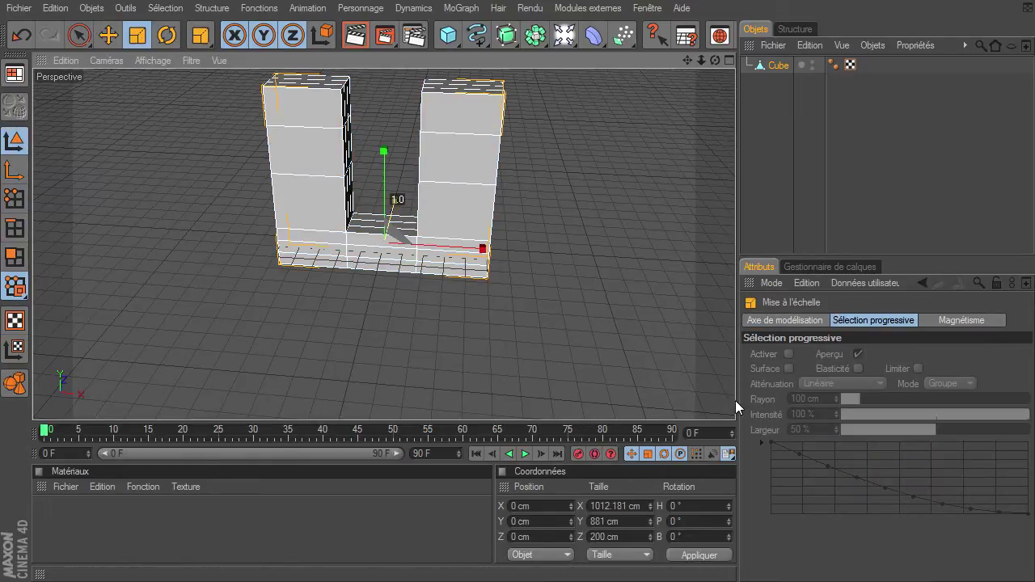
left_click_drag(735, 401, 768, 396)
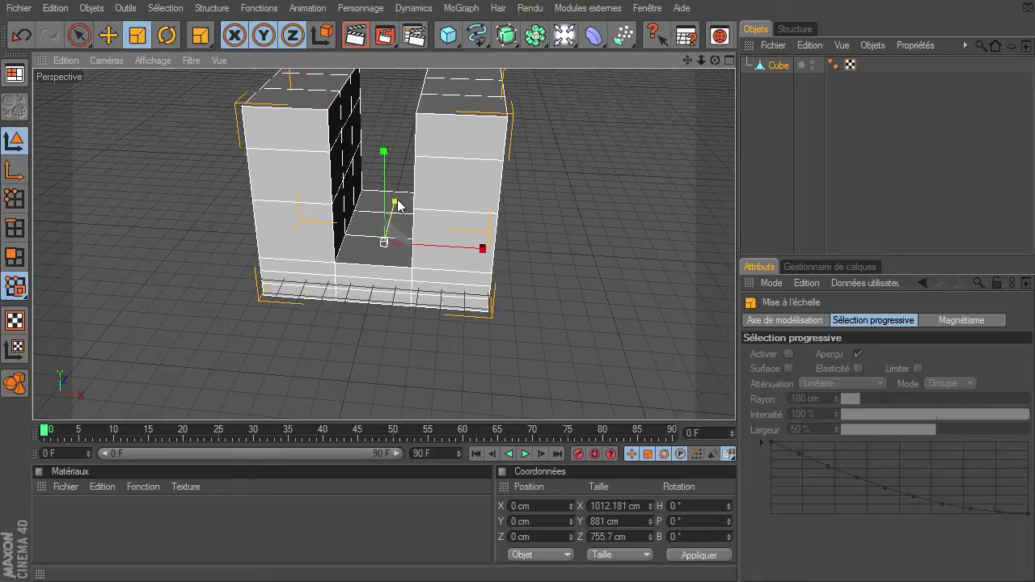
left_click(628, 156)
left_click(78, 35)
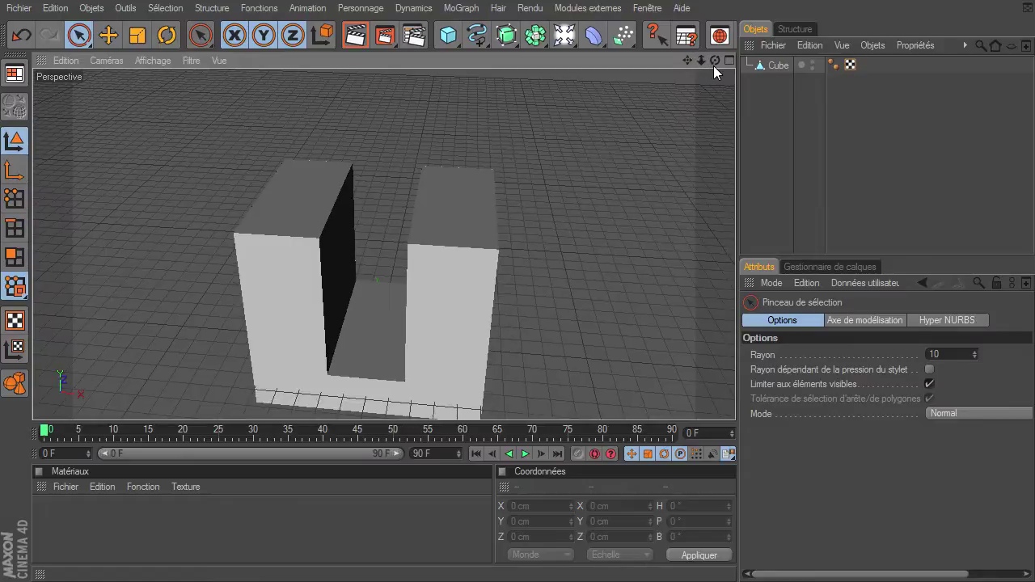
left_click_drag(715, 61, 777, 71)
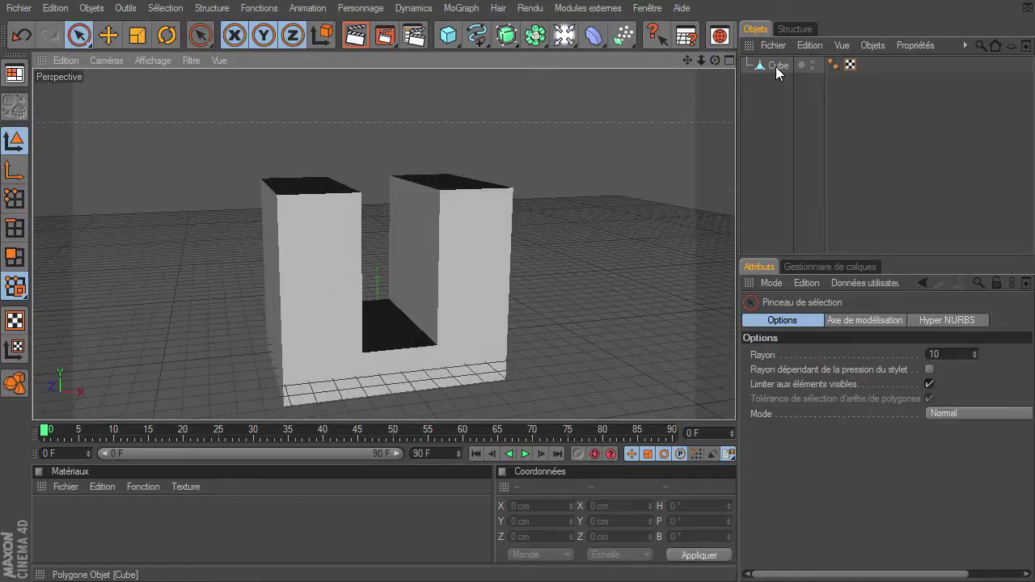
left_click(777, 66)
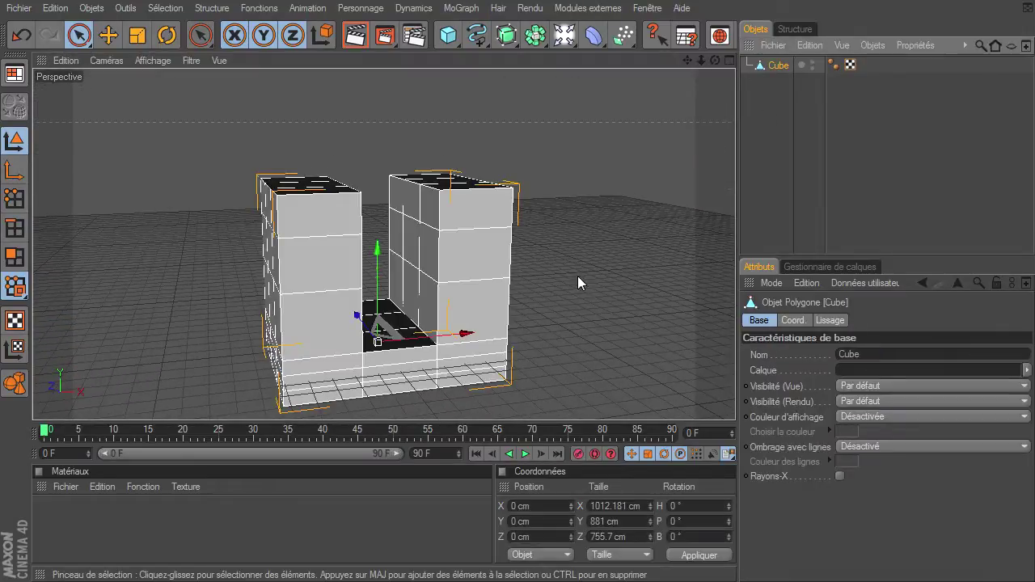
Select a mid-height polygon on a tower's inner wall facing across the corridor
left_click(15, 261)
left_click(409, 234)
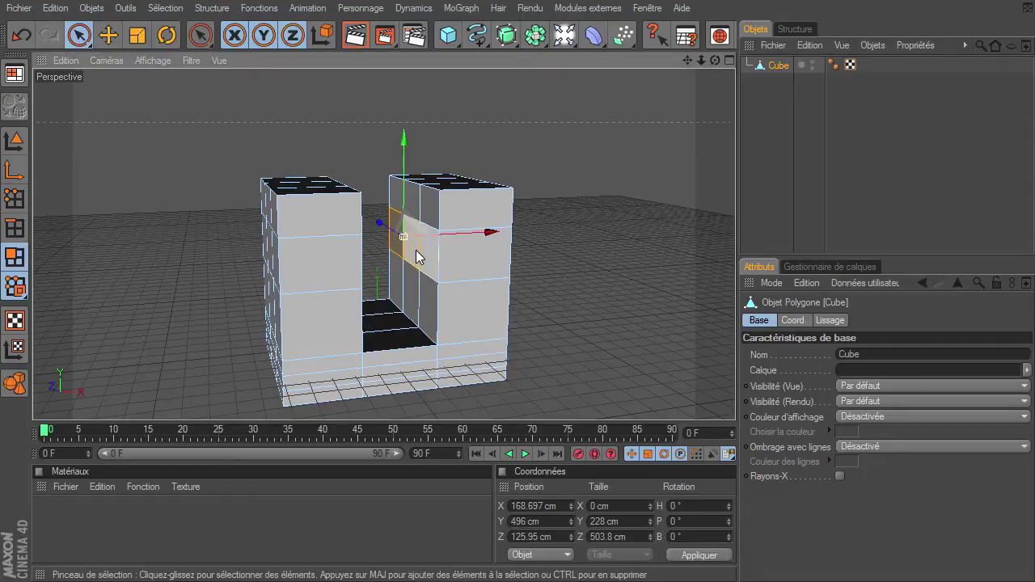
left_click(558, 232)
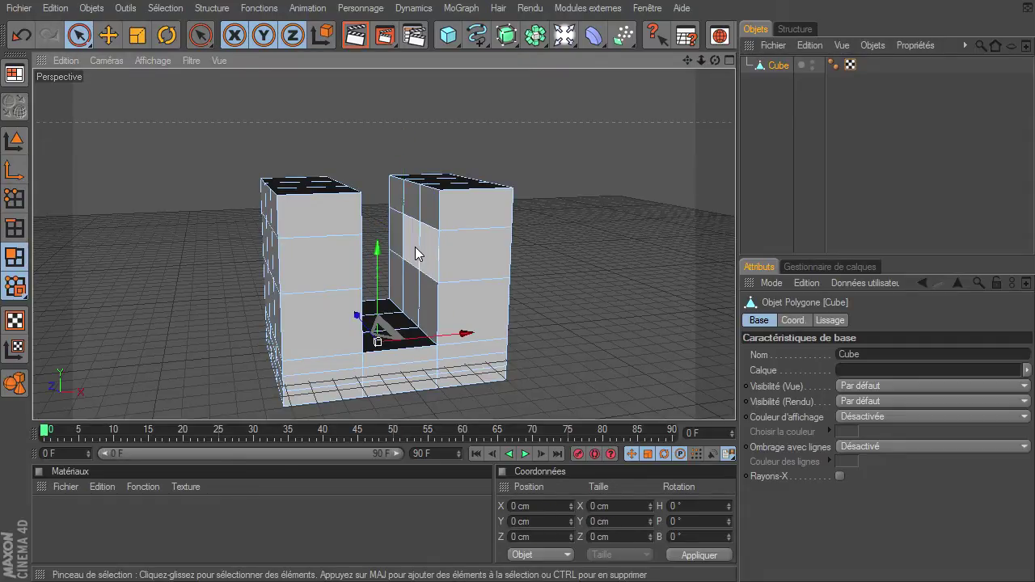
left_click_drag(701, 59, 735, 400)
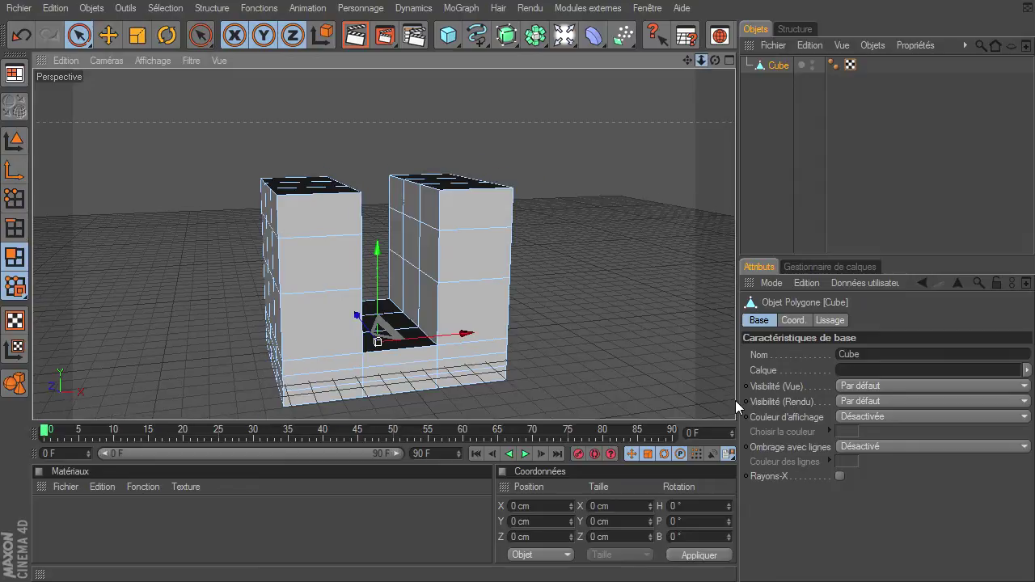
left_click(457, 248)
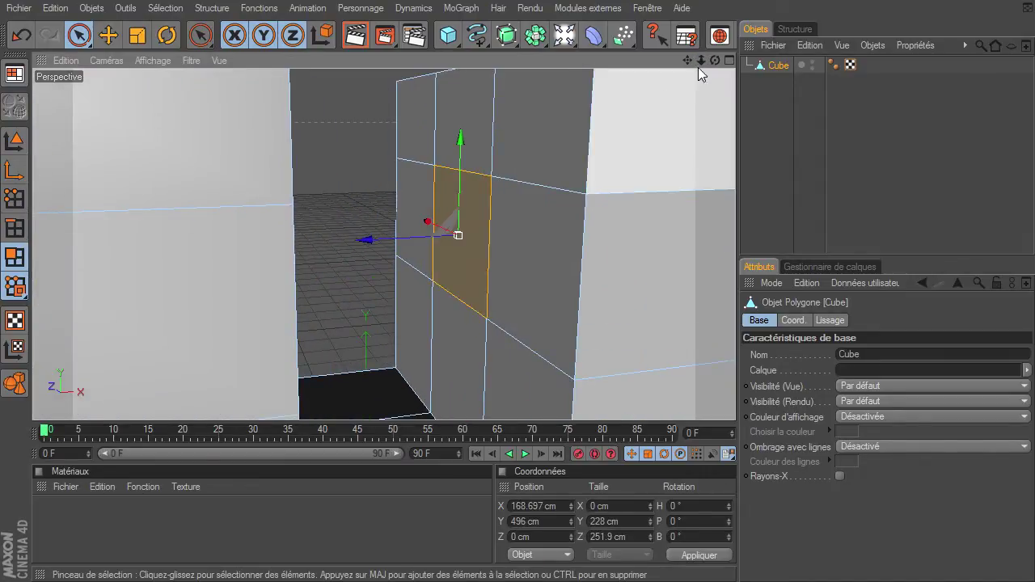
left_click_drag(714, 59, 734, 401)
left_click(293, 222)
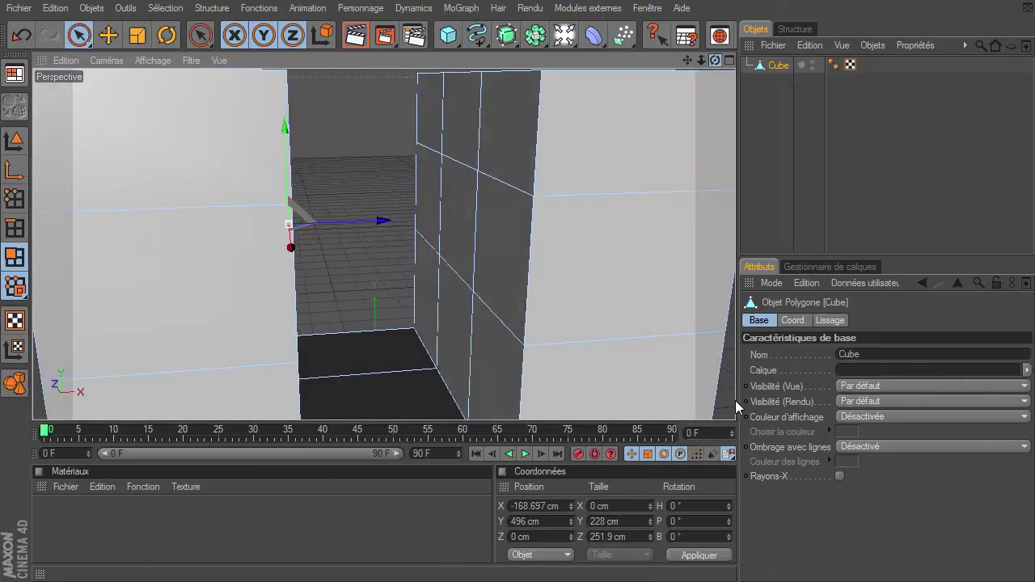
left_click_drag(735, 400, 476, 206)
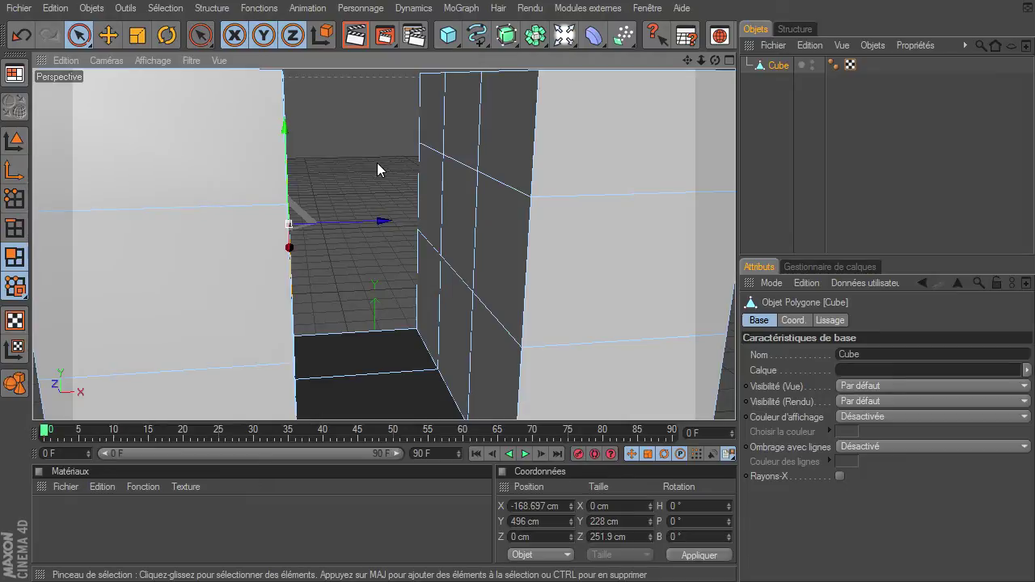
left_click_drag(714, 65, 735, 400)
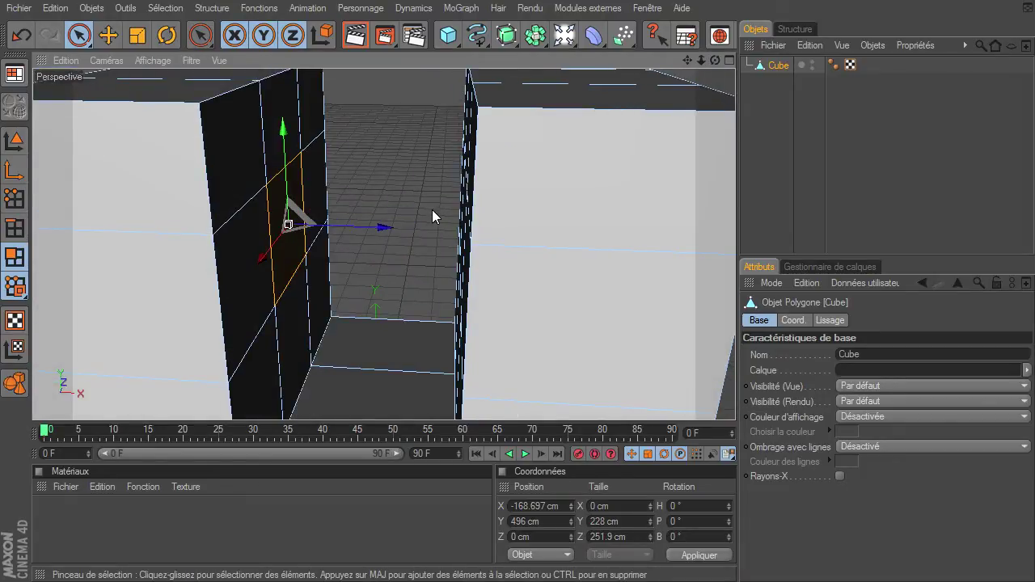
Extrude the selected inner-wall face across the corridor toward the opposite tower
key("d")
left_click_drag(384, 178, 735, 400)
left_click_drag(716, 60, 735, 401)
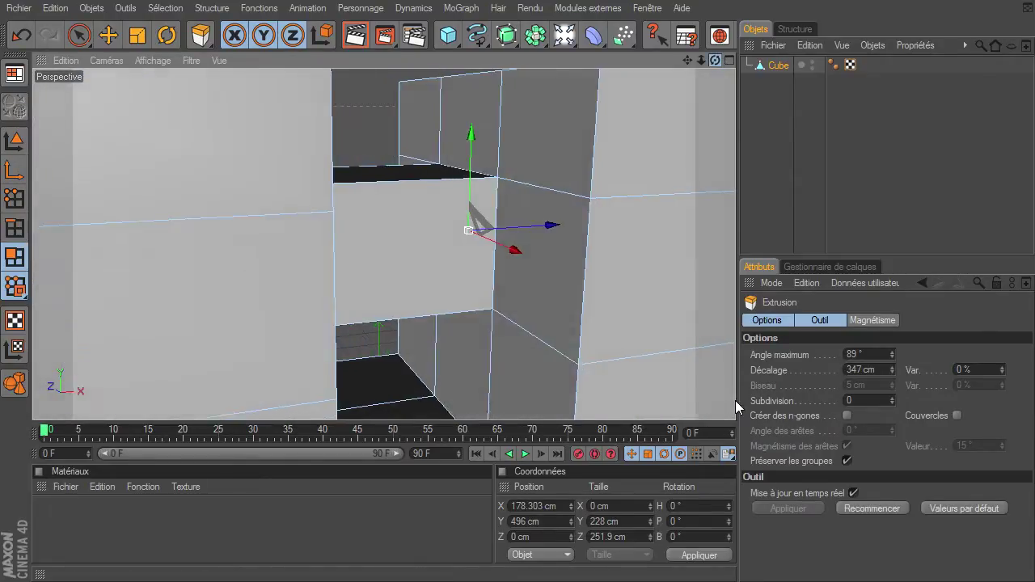
left_click(766, 147)
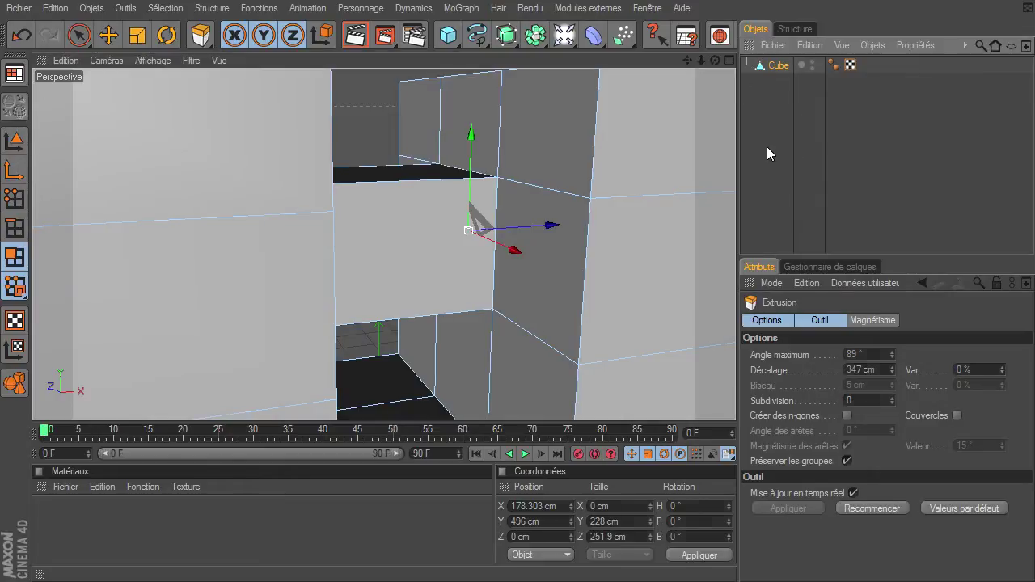
Enable X-ray (Rayons-X) on the Cube to see hidden edges
left_click(769, 66)
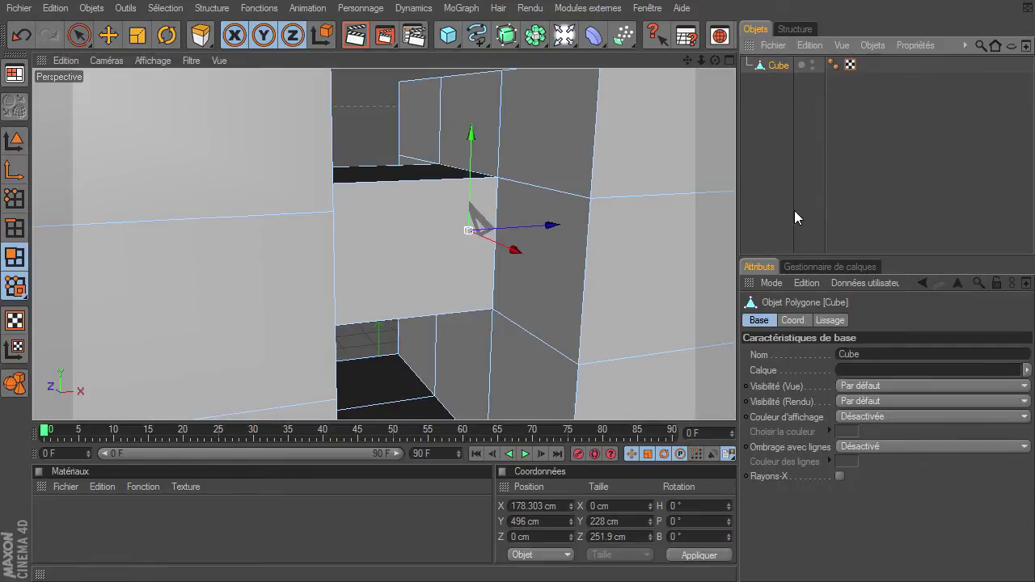
left_click(840, 477)
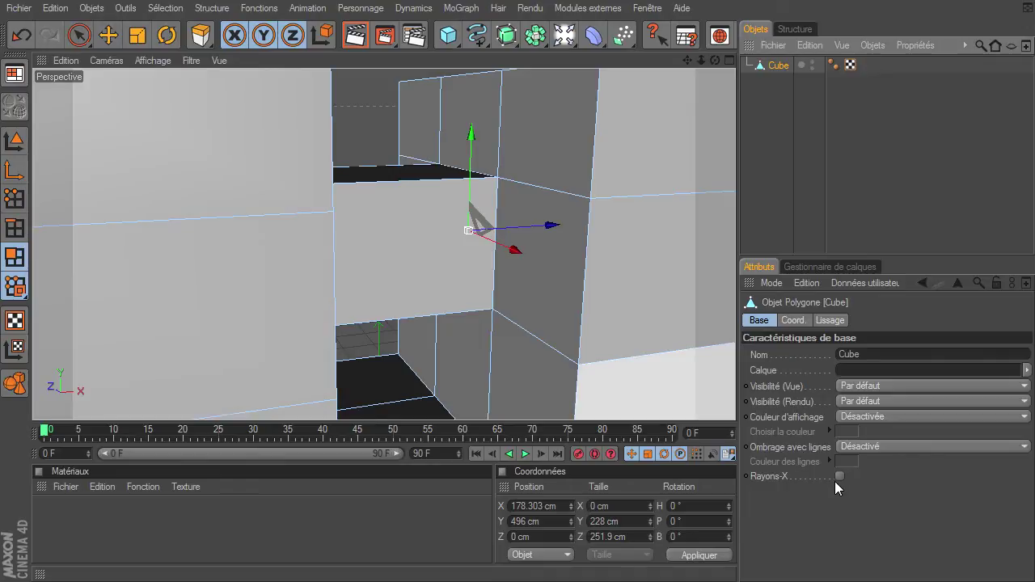
left_click(840, 477)
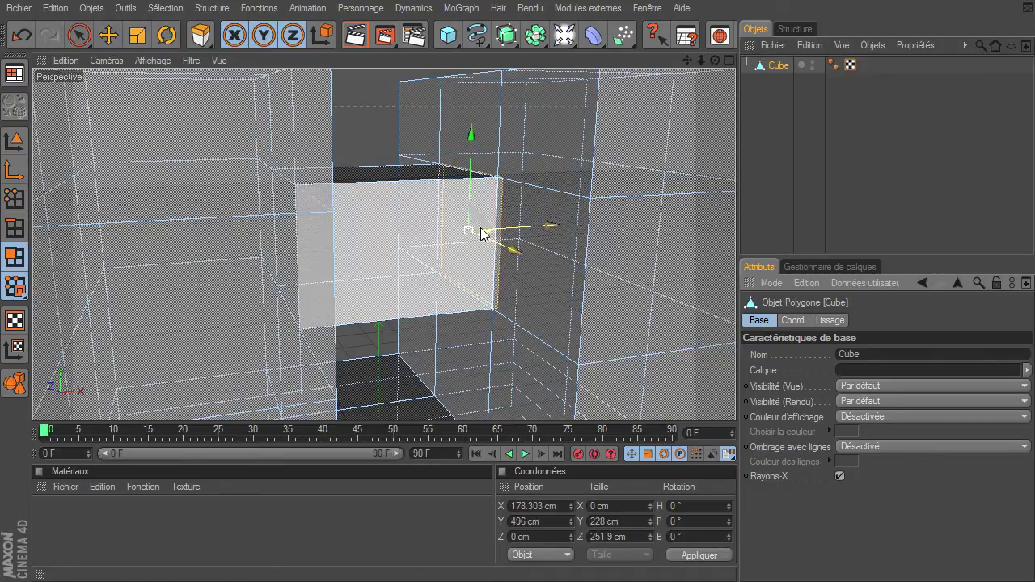
mouse_move(715, 61)
left_mouse_down()
mouse_move(735, 400)
mouse_move(526, 166)
left_mouse_up()
Extrude the inner wall face outward, then undo back to solid display and the earlier selection
key("d")
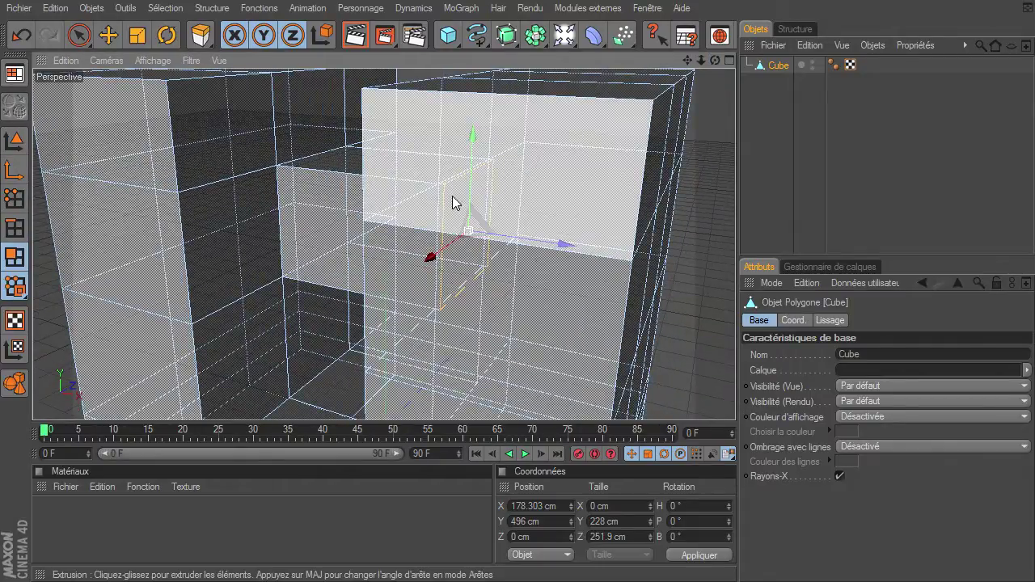
left_click_drag(462, 208, 639, 104)
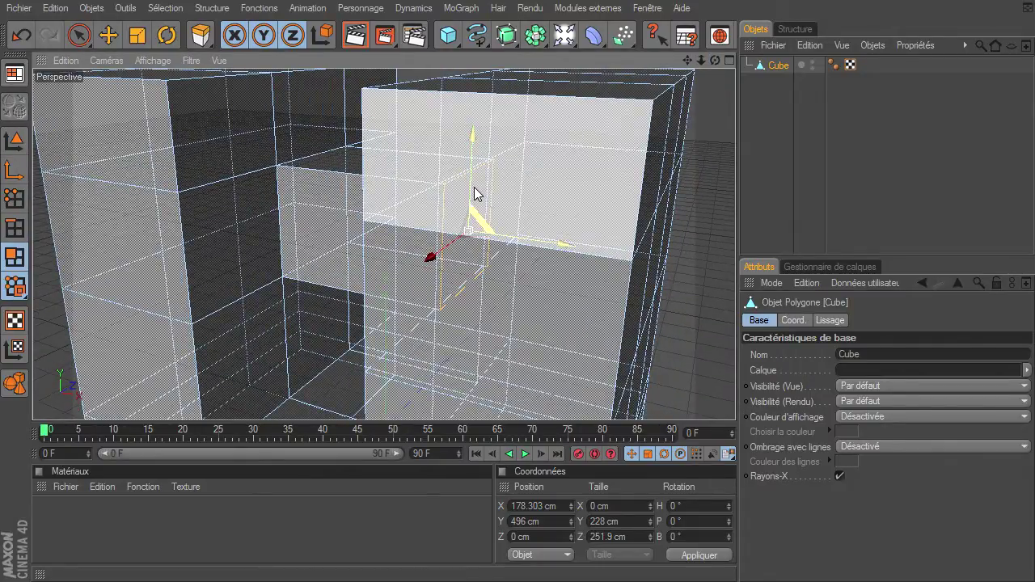
mouse_move(700, 60)
left_mouse_down()
mouse_move(736, 401)
mouse_move(672, 78)
left_mouse_up()
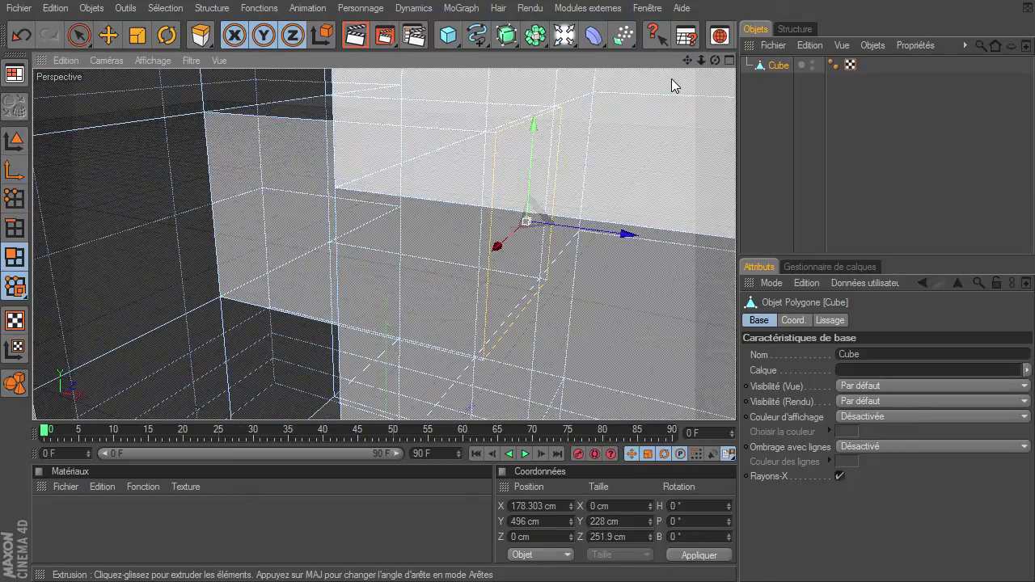
key("ctrl+z")
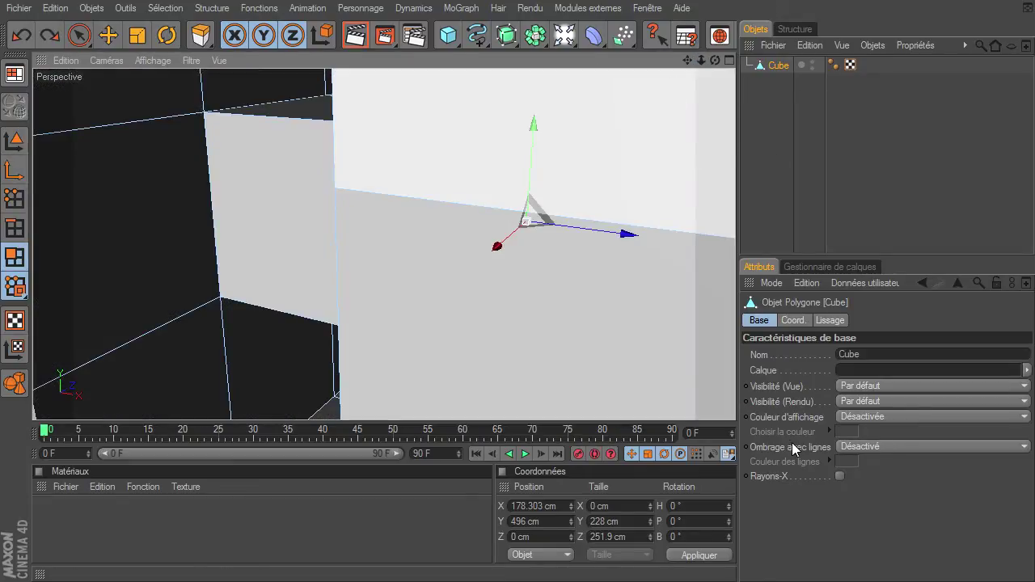
left_click(828, 224)
key("ctrl+z")
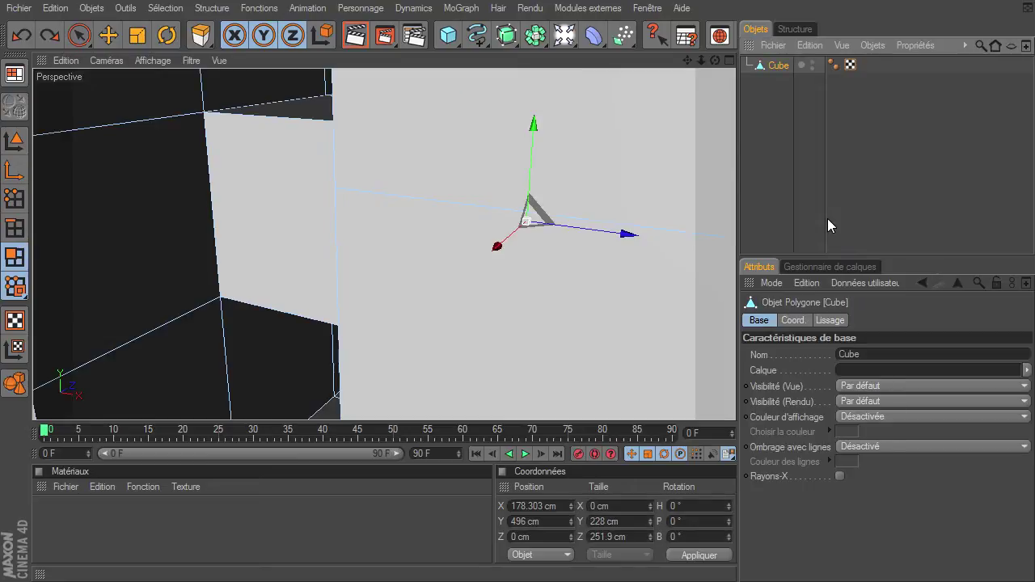
key("ctrl+z")
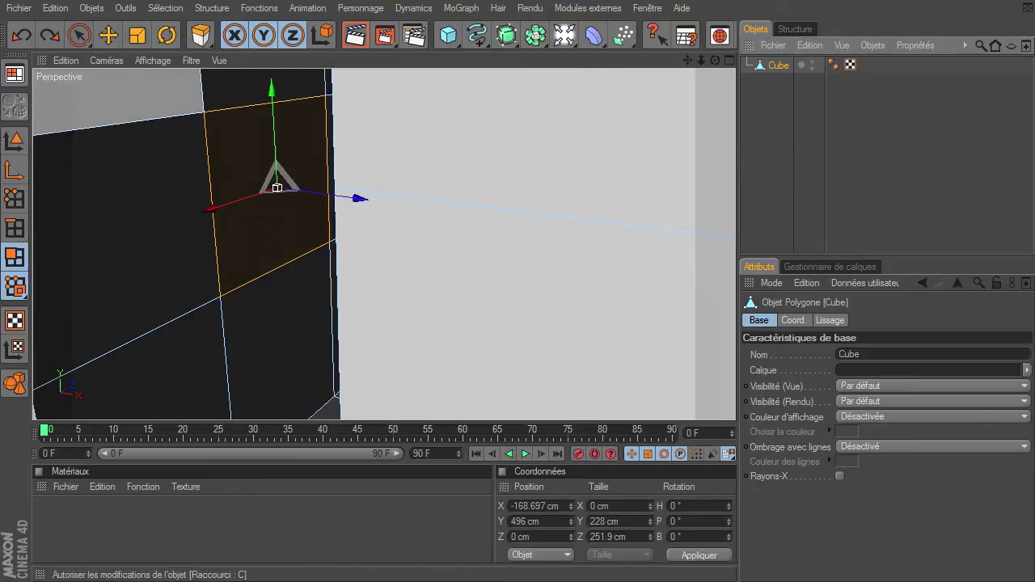
Switch to Model mode with Live Selection and frame both wall blocks in view
left_click(15, 141)
left_click(79, 35)
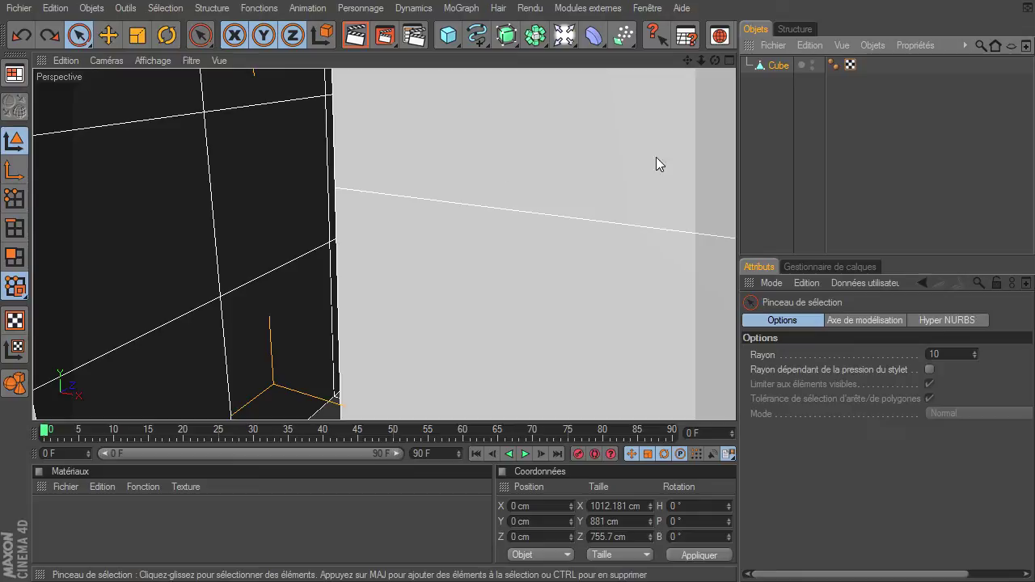
left_click_drag(715, 60, 735, 400)
left_click_drag(702, 58, 735, 400)
left_click_drag(715, 60, 735, 401)
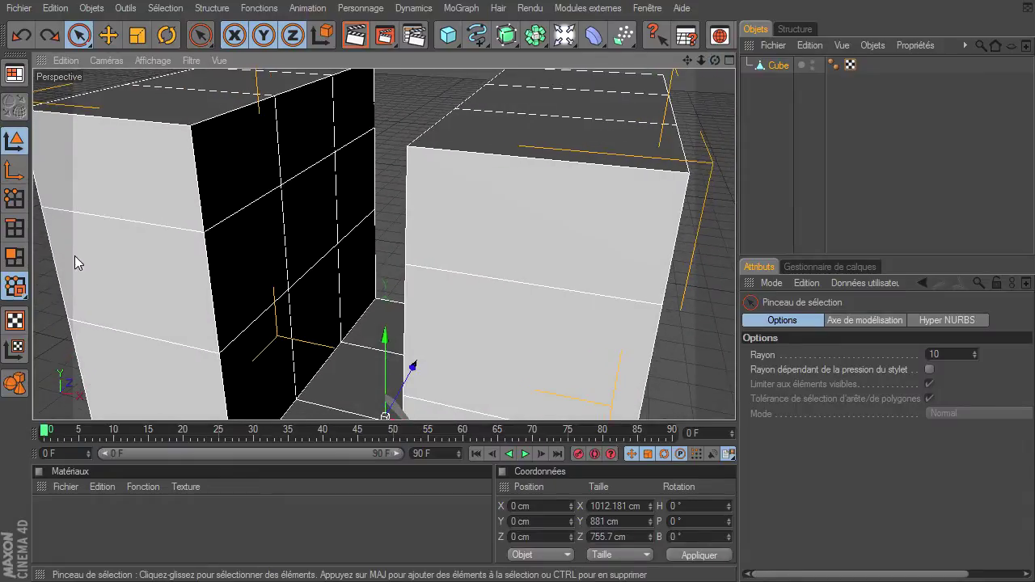
In Polygon mode, select the facing inner polygons on the right and left walls
left_click(14, 257)
left_click(401, 162)
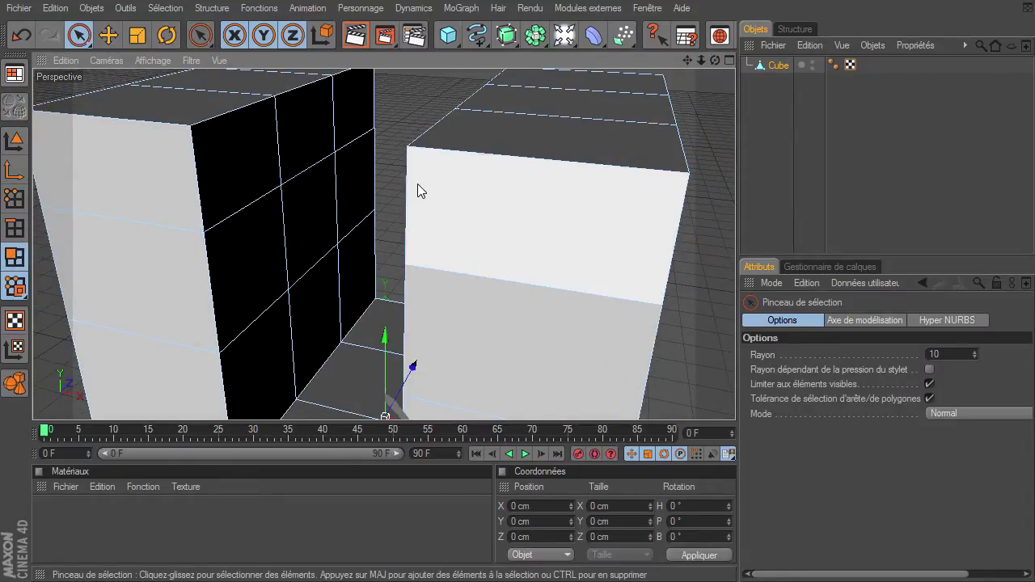
left_click_drag(719, 63, 735, 400)
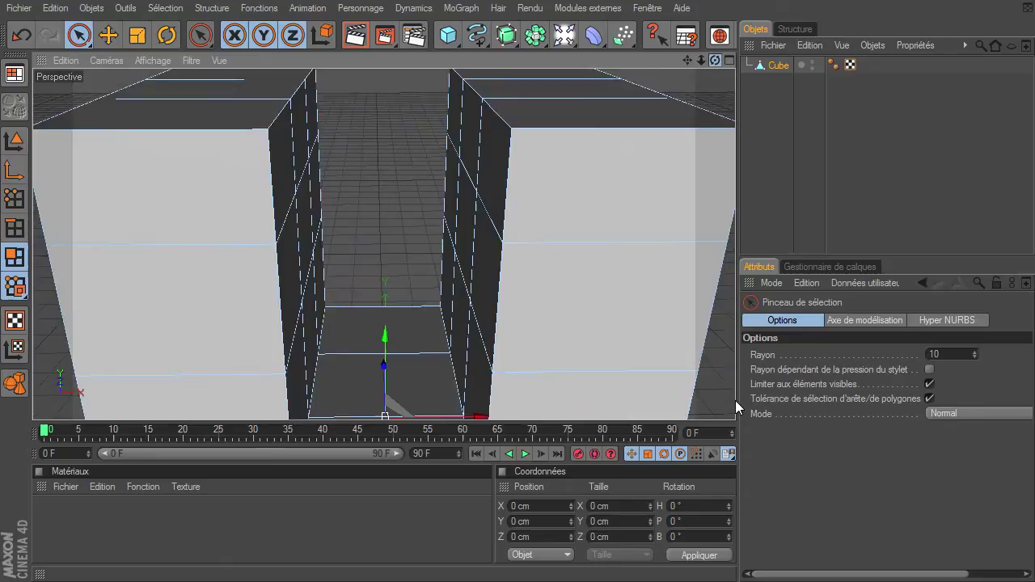
left_click(469, 220)
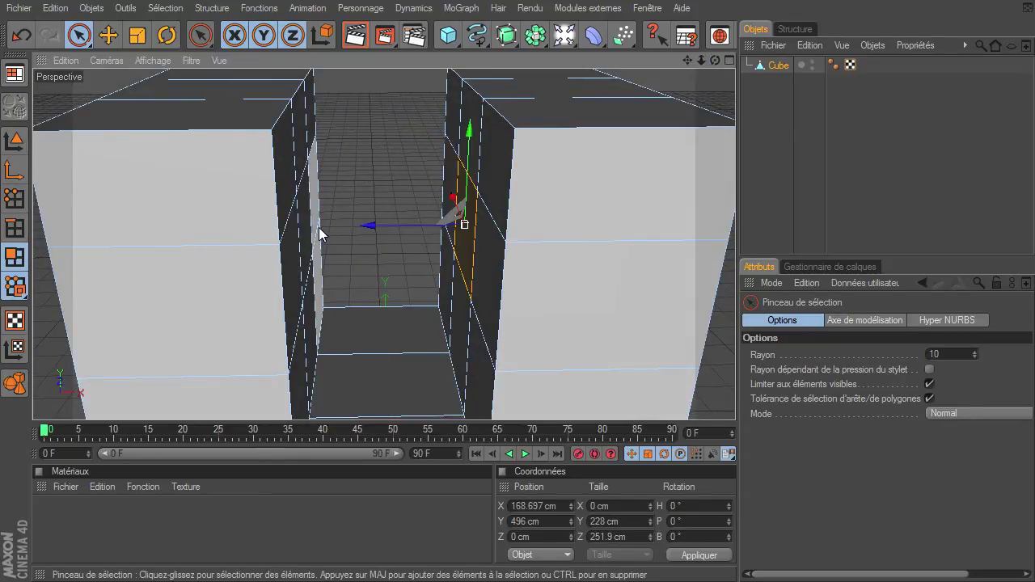
mouse_move(702, 64)
left_mouse_down()
mouse_move(735, 400)
mouse_move(702, 57)
mouse_move(370, 155)
left_mouse_up()
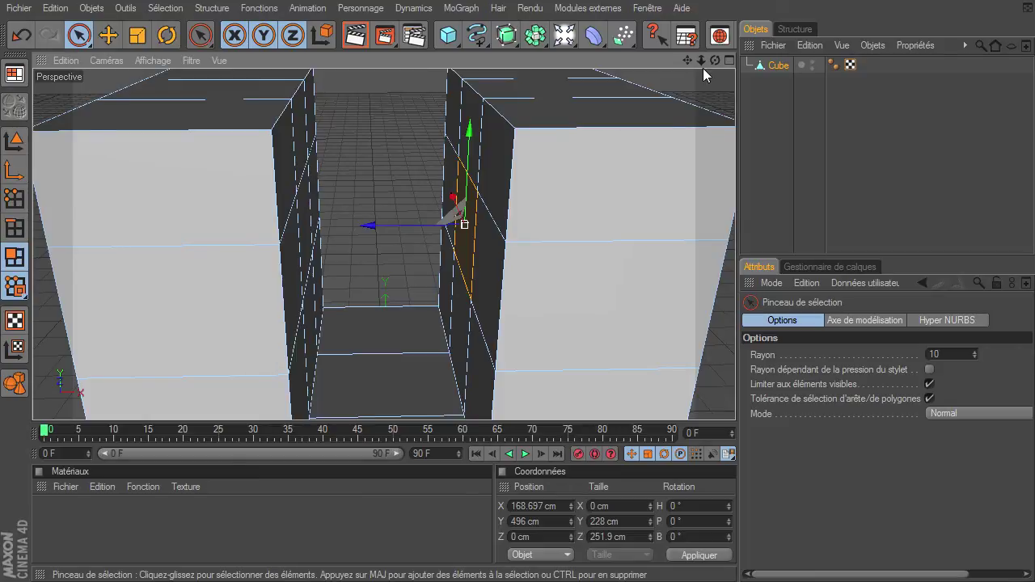
left_click(295, 197)
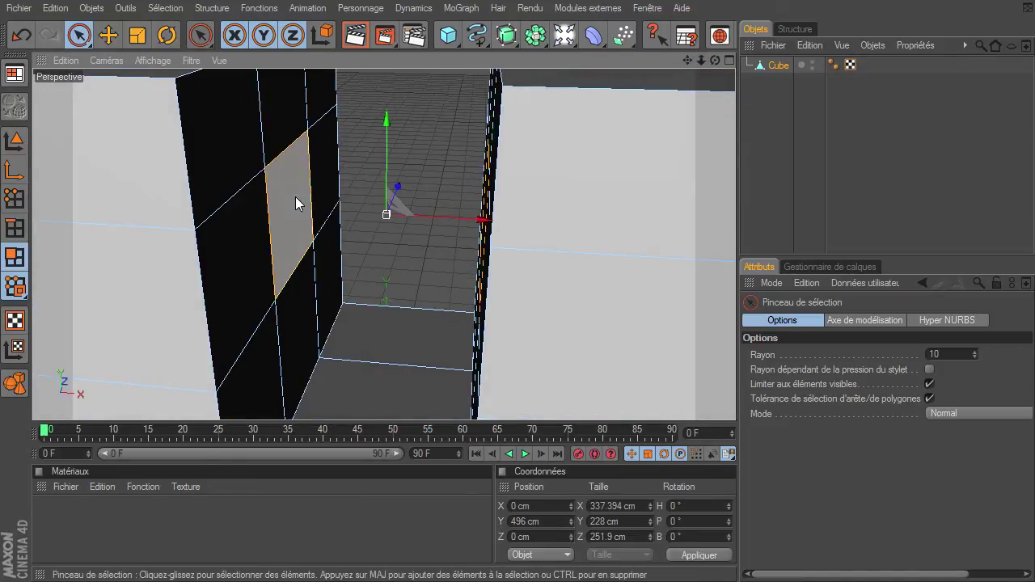
left_click_drag(715, 60, 736, 401)
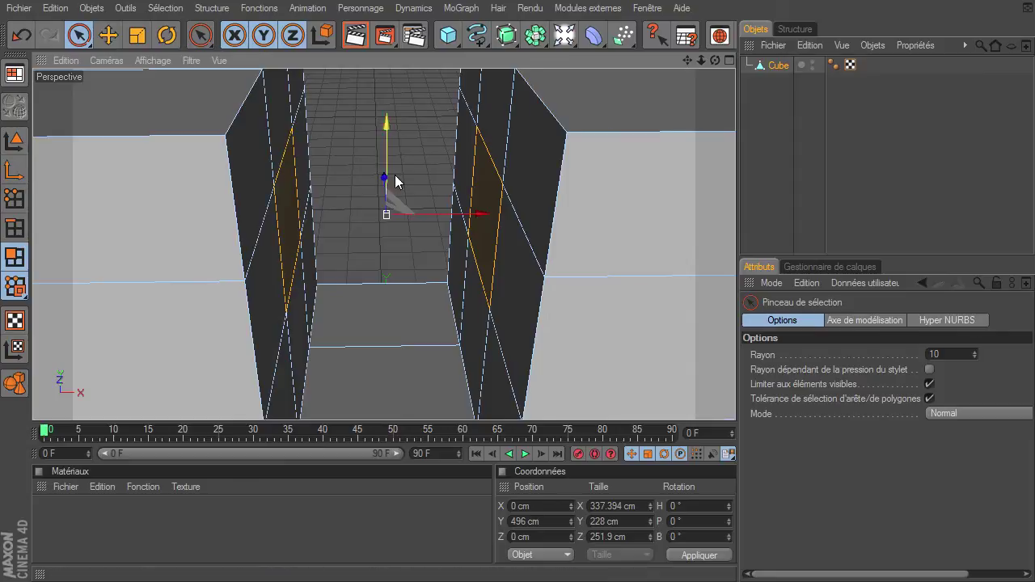
Bridge the two selected wall faces with Structure > Ponter, dragging from left face to right
left_click(215, 10)
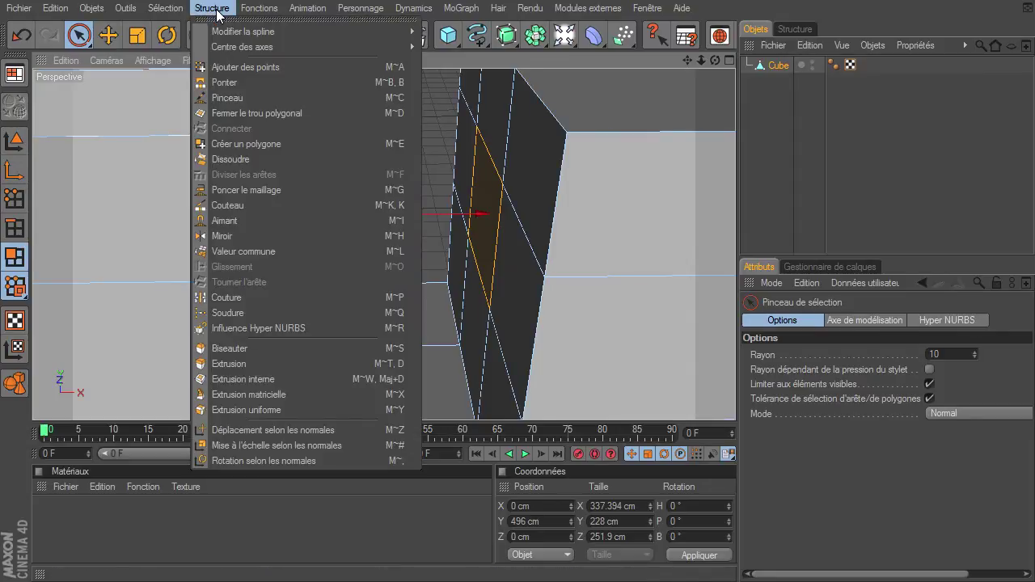
left_click(360, 81)
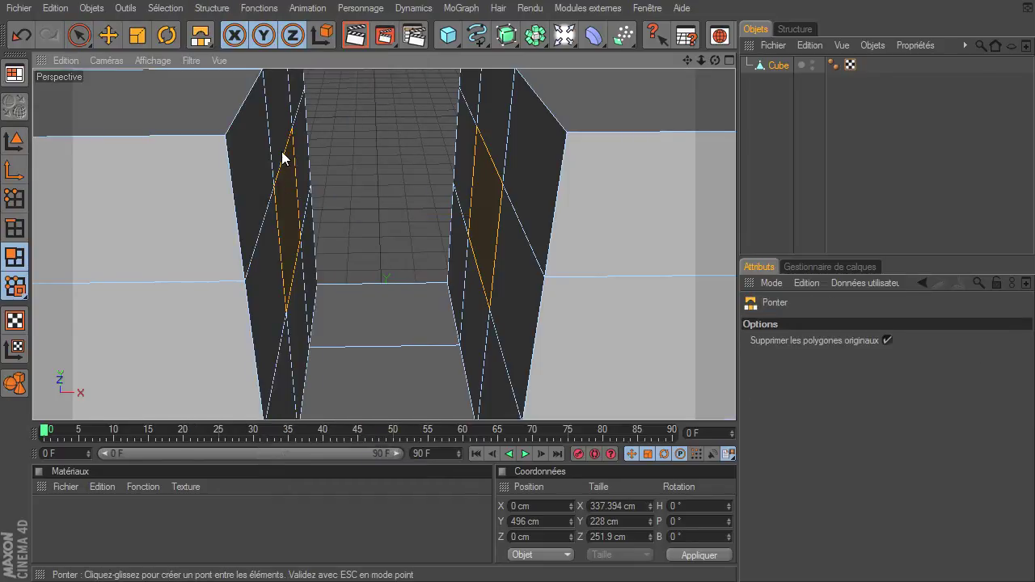
left_click(292, 131)
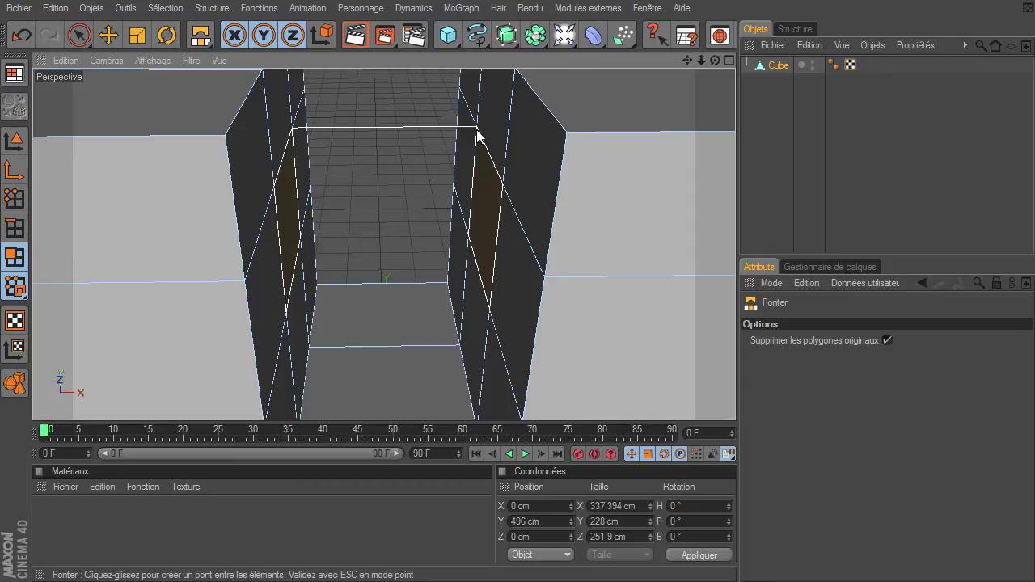
left_click_drag(477, 129, 476, 129)
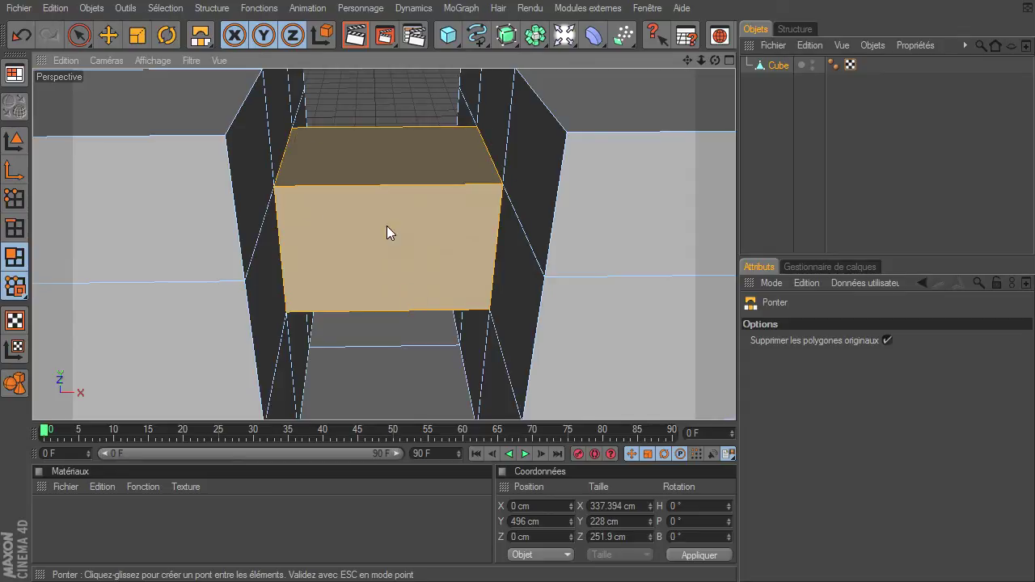
left_click(78, 35)
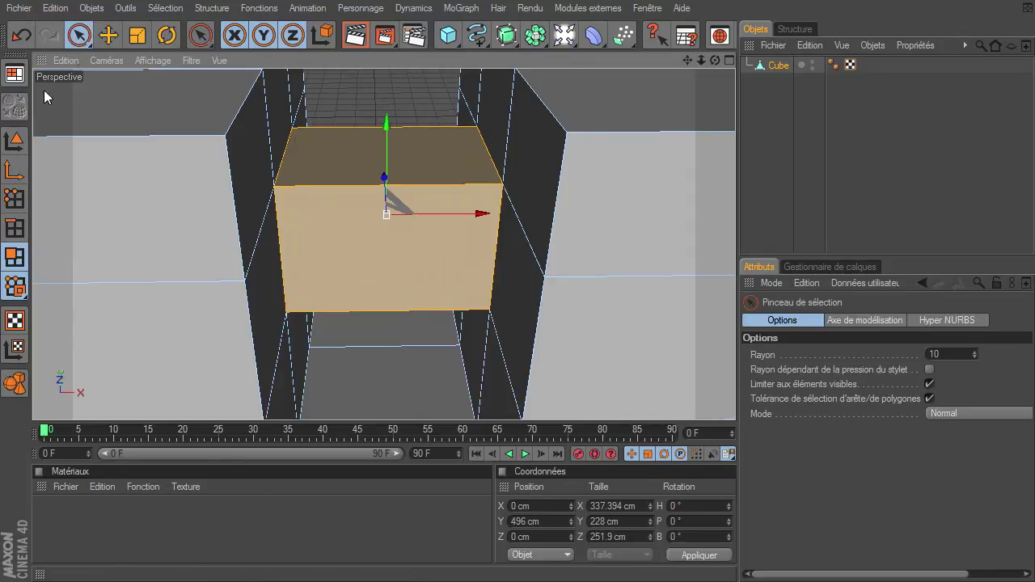
left_click(13, 146)
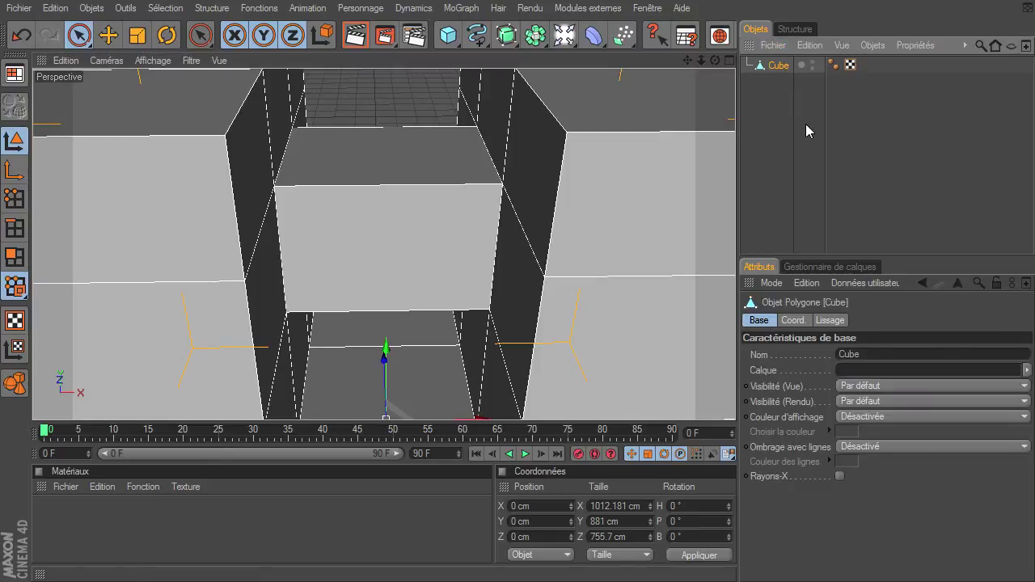
left_click(839, 476)
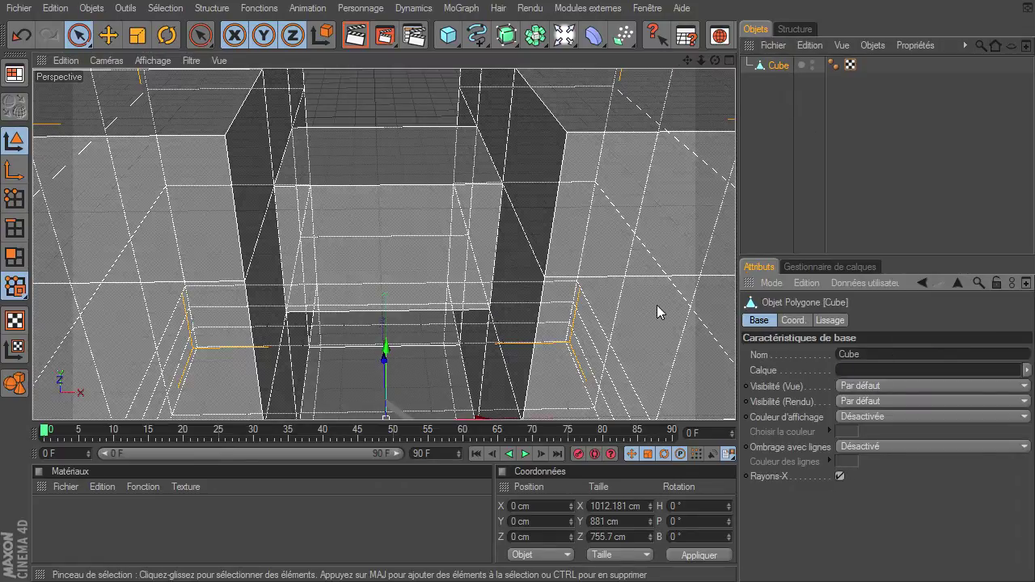
mouse_move(715, 60)
left_mouse_down()
mouse_move(735, 400)
mouse_move(751, 395)
mouse_move(735, 401)
left_mouse_up()
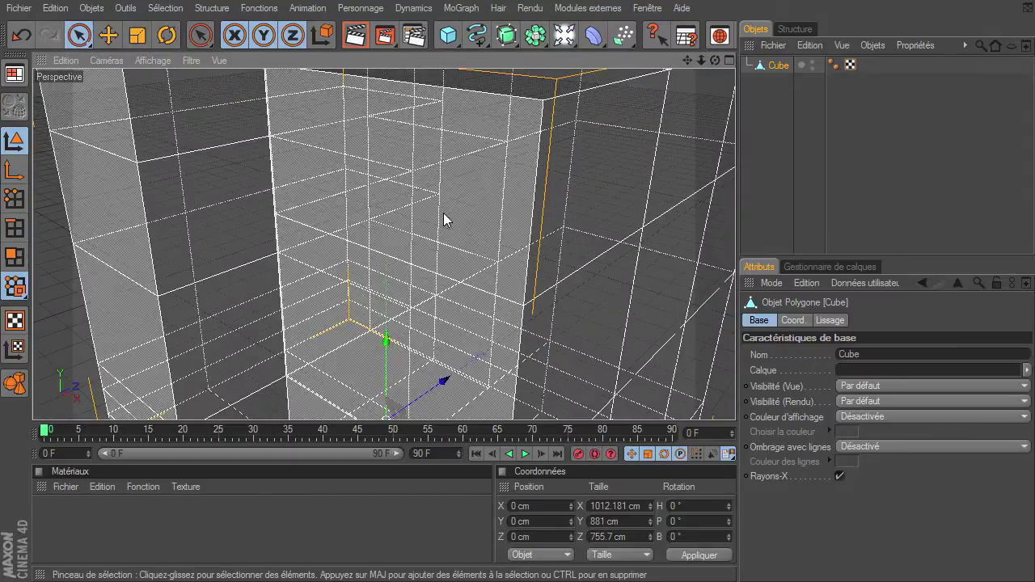
left_click_drag(715, 60, 735, 400)
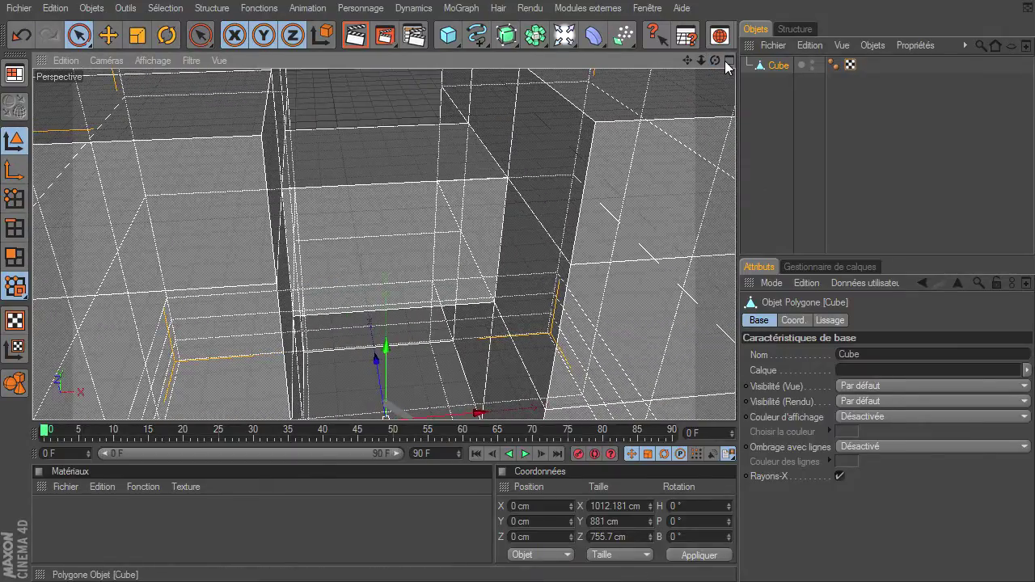
left_click_drag(715, 60, 735, 401)
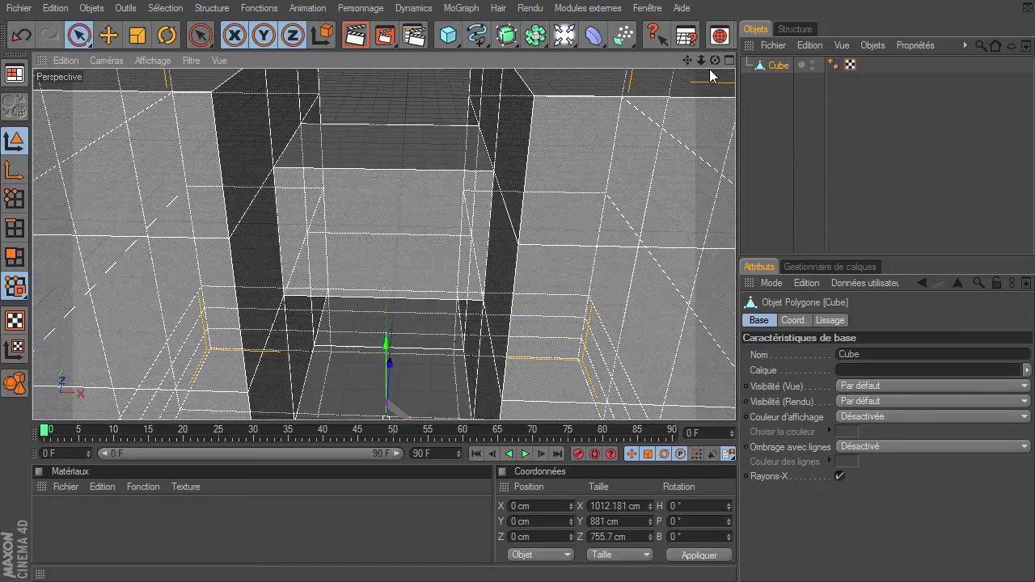
left_click(840, 477)
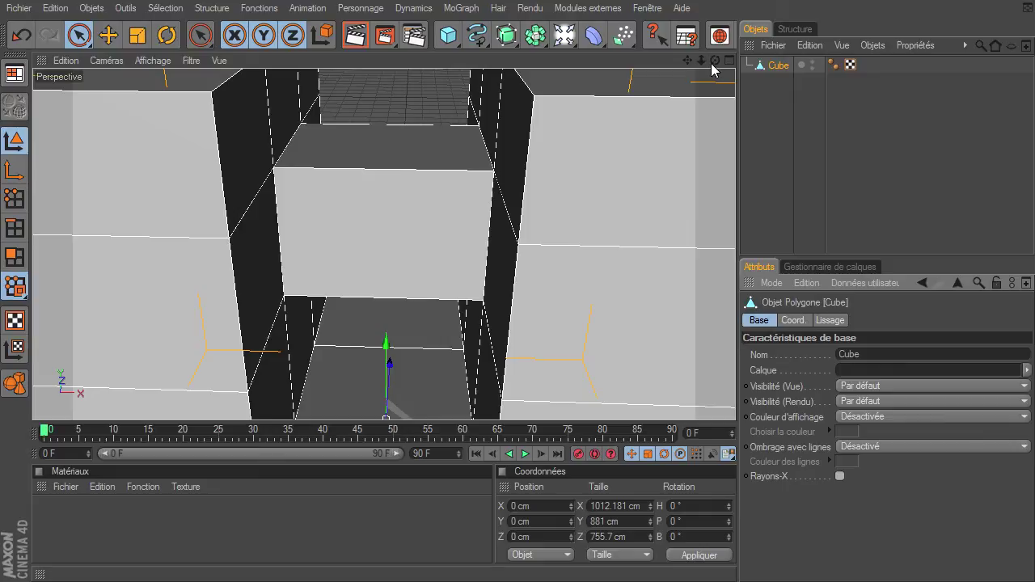
left_click_drag(715, 60, 735, 400)
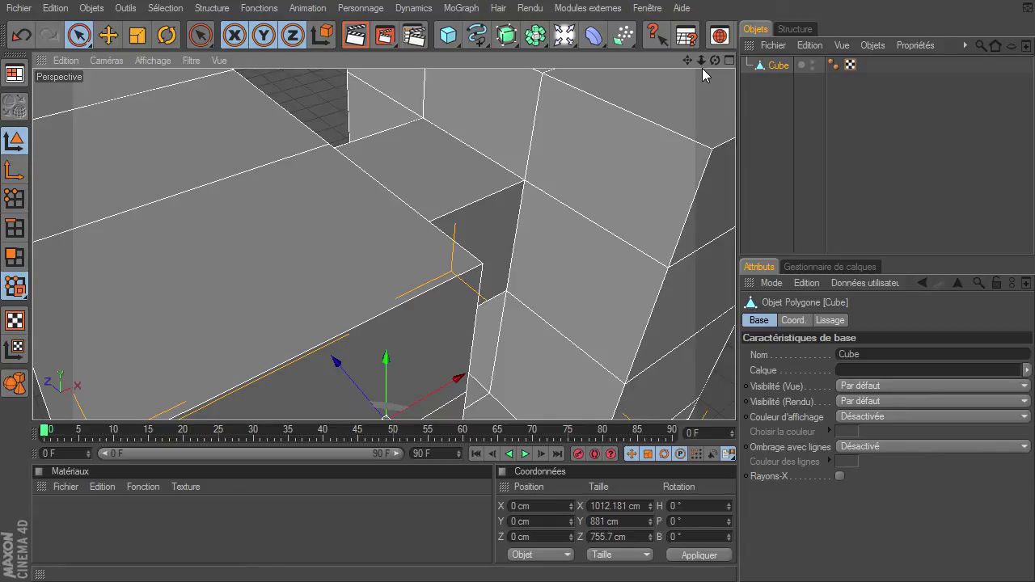
left_click_drag(715, 60, 735, 400)
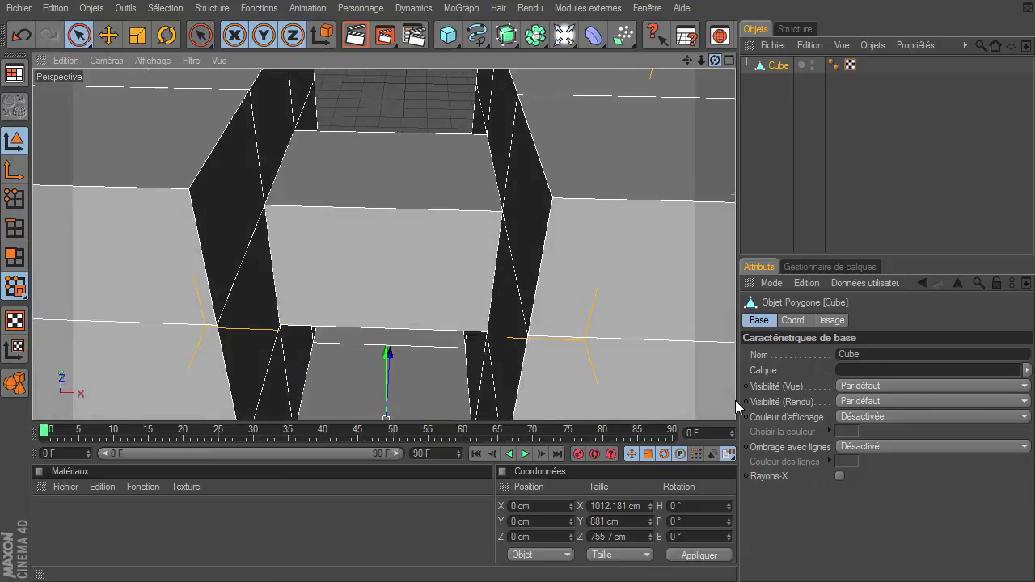